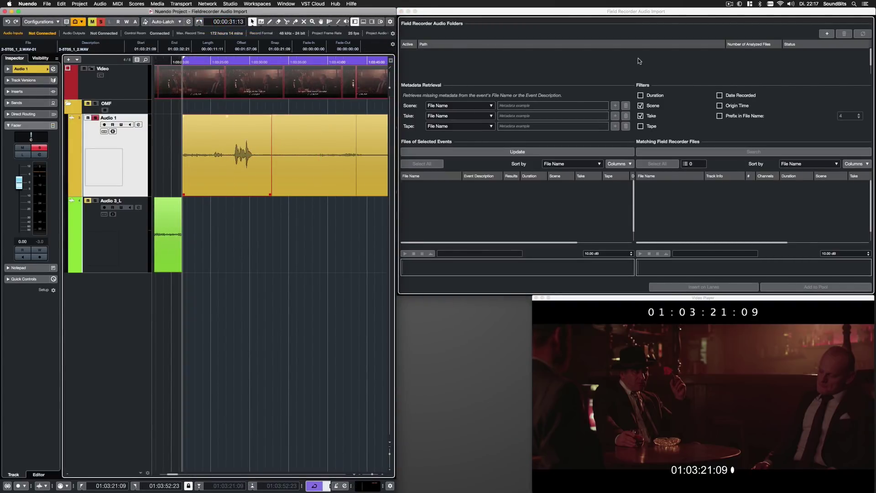
Add the Fallacia NT folder as a field recorder audio folder.
{"action": "left_click", "coordinate": [826, 34]}
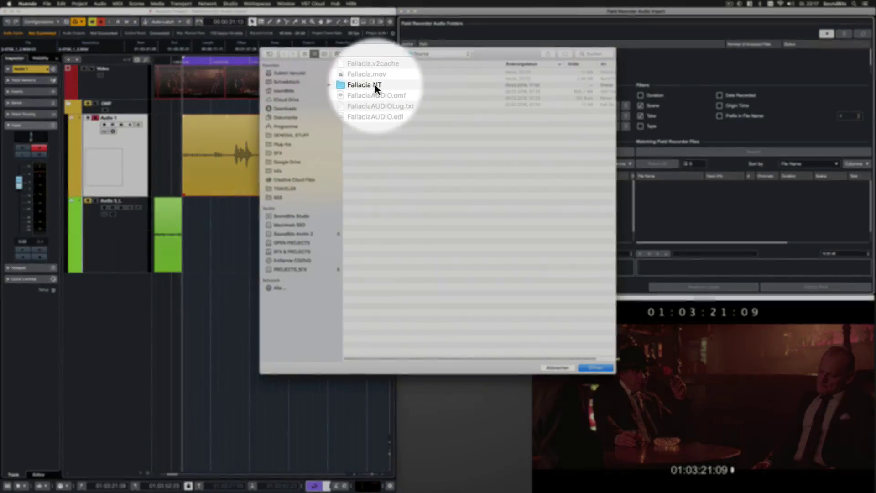
{"action": "double_click", "coordinate": [371, 84]}
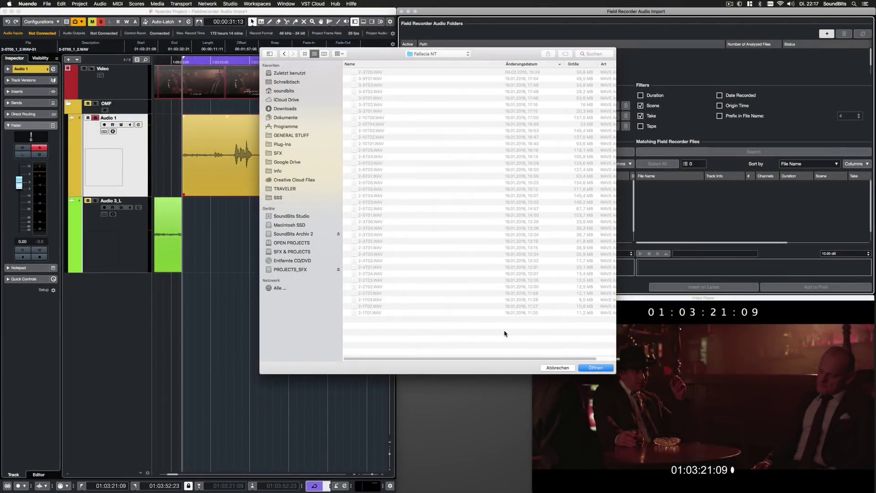
{"action": "left_click", "coordinate": [588, 368]}
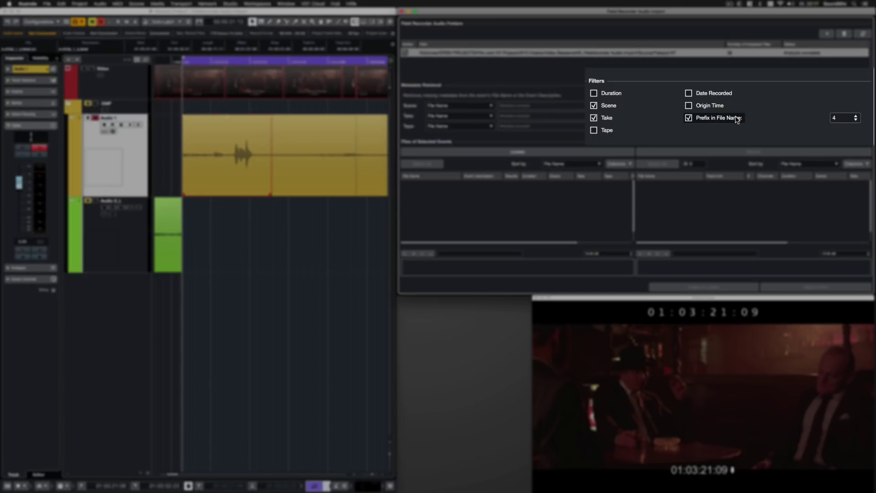
Disable the Prefix in File Name filter and list the selected event 2-5T05_1_2.WAV-01.aif.
{"action": "left_click", "coordinate": [730, 117]}
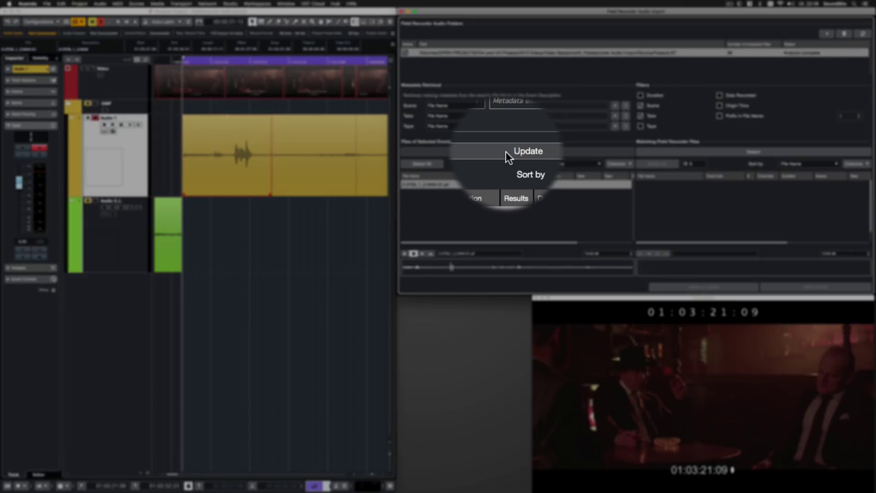
{"action": "left_click", "coordinate": [506, 152]}
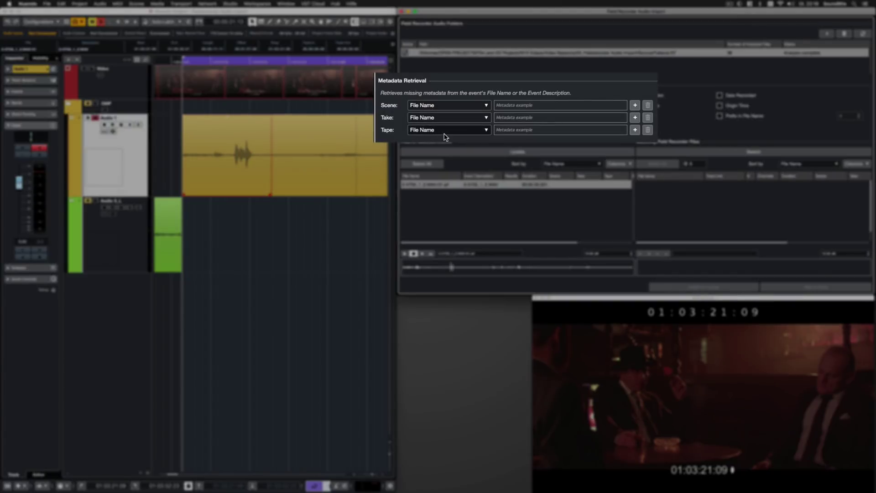
Define scene 2-5 and take 05 from the event file name 2-5T05_1_2.WAV-01.aif.
{"action": "left_click", "coordinate": [439, 105]}
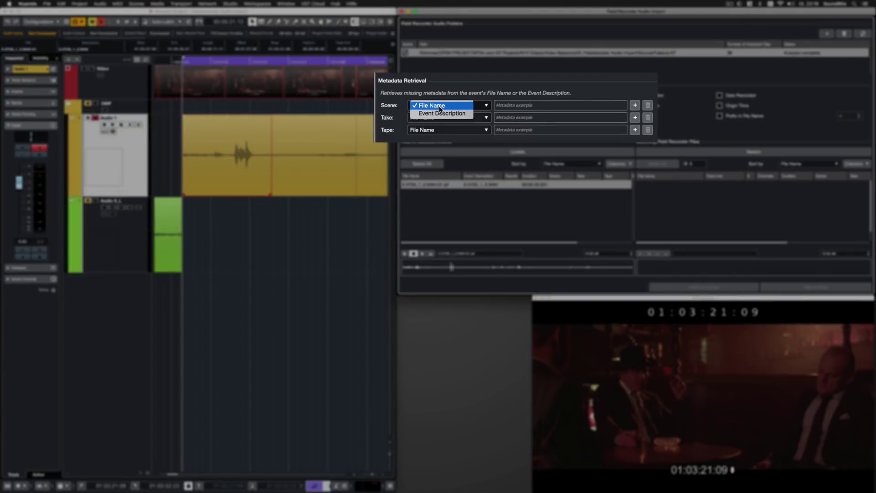
{"action": "left_click", "coordinate": [467, 108]}
{"action": "left_click", "coordinate": [635, 105]}
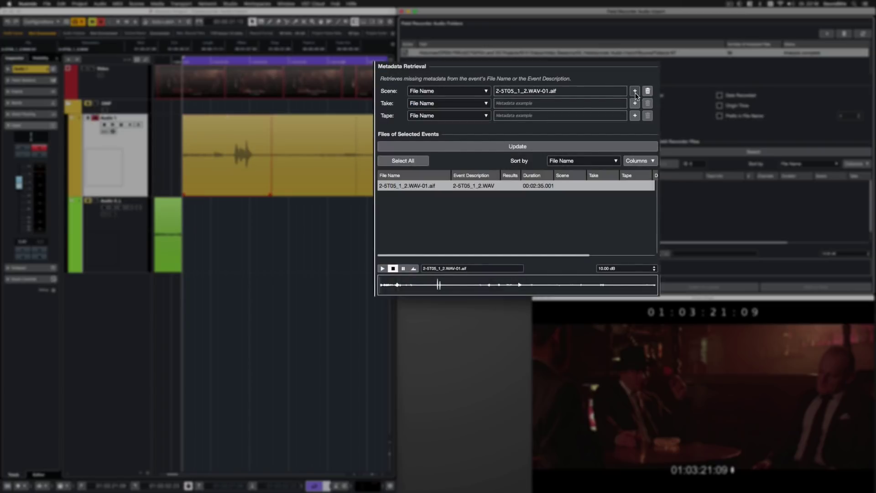
{"action": "left_click", "coordinate": [634, 117]}
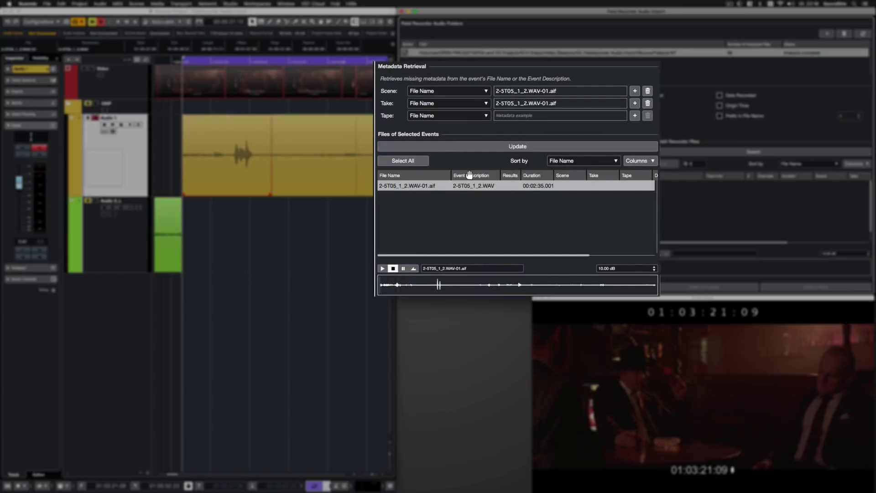
{"action": "left_click_drag", "start_coordinate": [496, 94], "coordinate": [512, 107]}
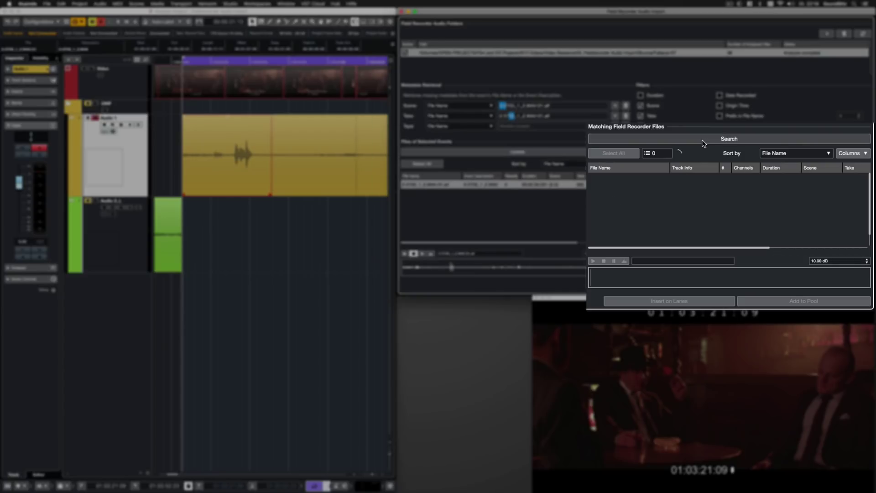
Search for matching recorder files, finding five 2-5T05.WAV channels, then play the project to check the event.
{"action": "left_click", "coordinate": [703, 144]}
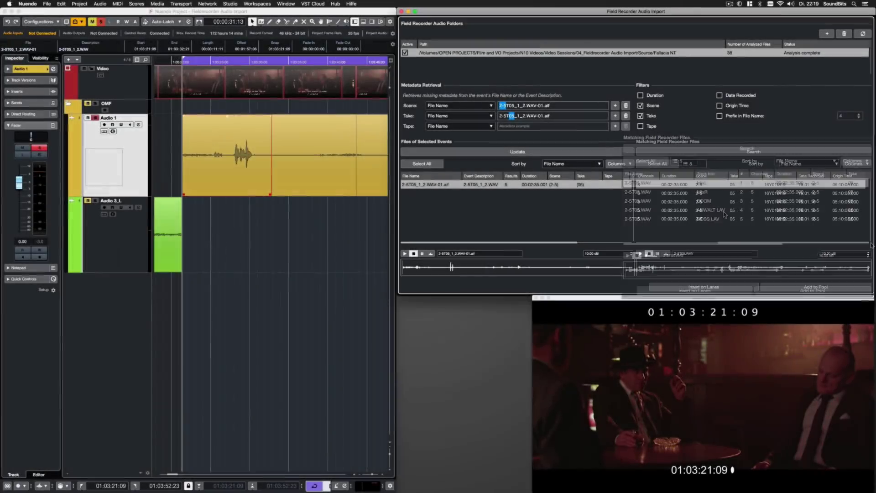
{"action": "left_click_drag", "start_coordinate": [775, 242], "coordinate": [729, 236]}
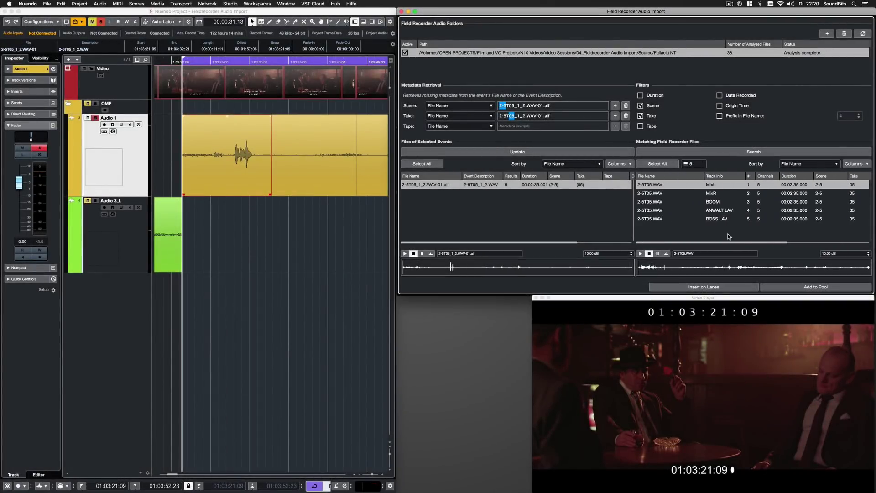
{"action": "left_click", "coordinate": [206, 143]}
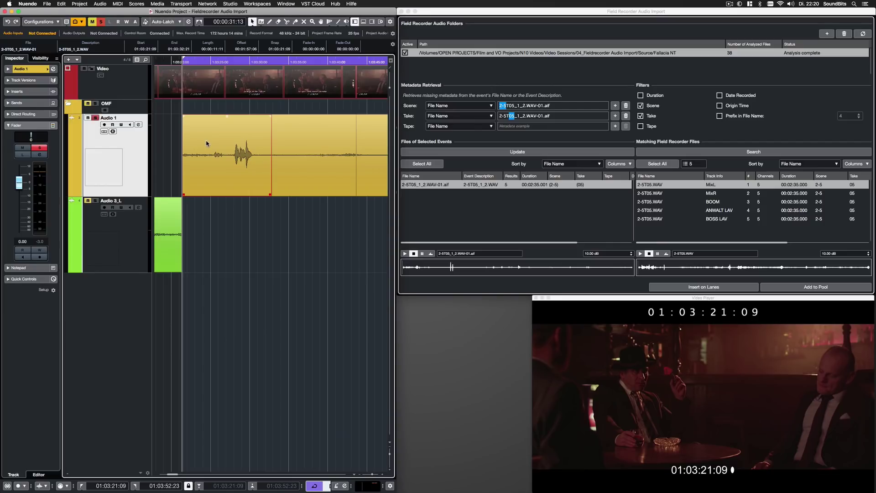
{"action": "key", "text": "space"}
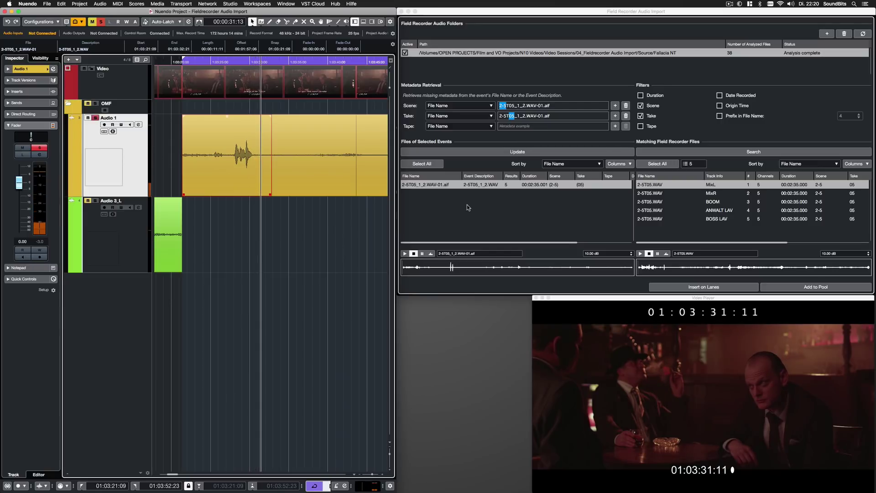
{"action": "key", "text": "space"}
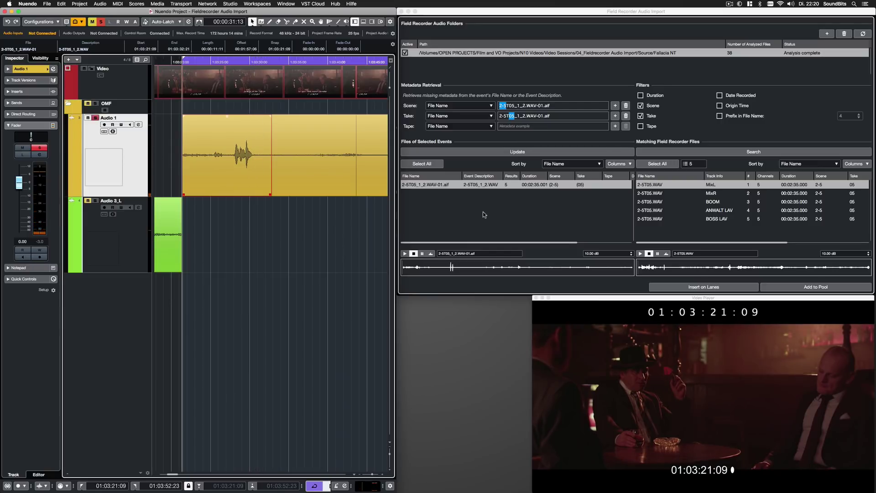
{"action": "key", "text": "space"}
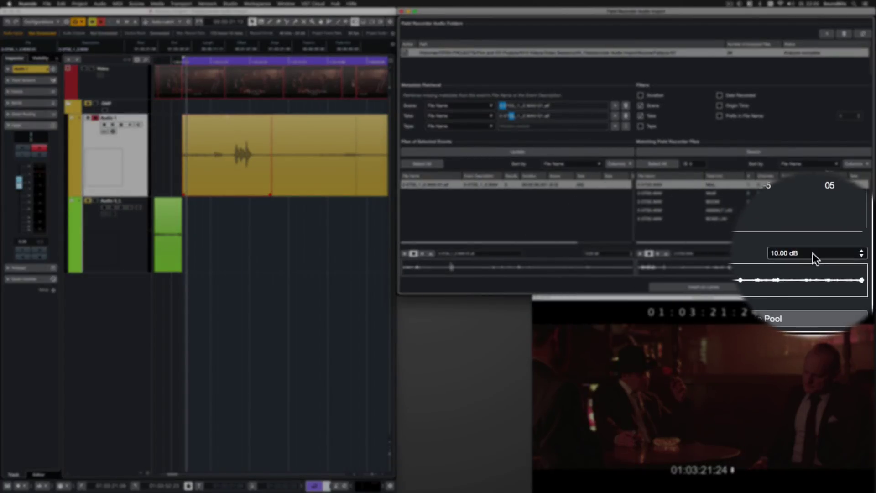
Audition the matching channels, settling on the BOOM channel of 2-5T05.WAV.
{"action": "left_click", "coordinate": [819, 274]}
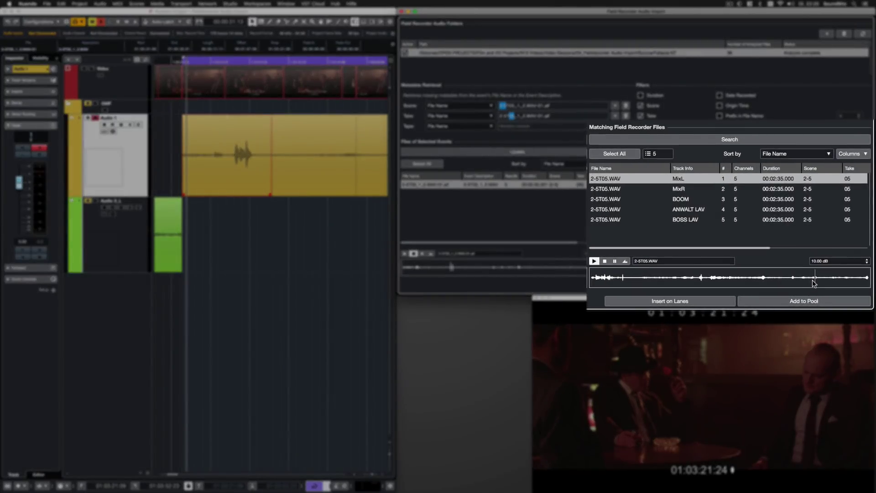
{"action": "key", "text": "Down"}
{"action": "key", "text": "Down"}
{"action": "key", "text": "Down"}
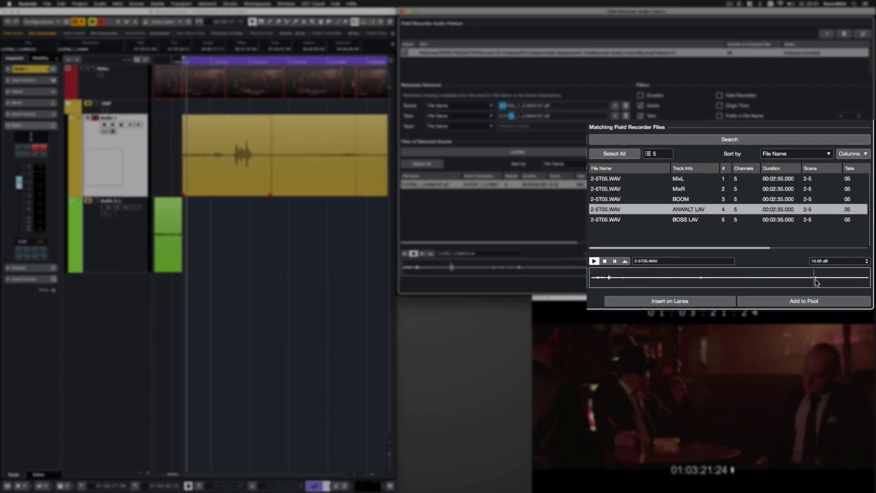
{"action": "key", "text": "Up"}
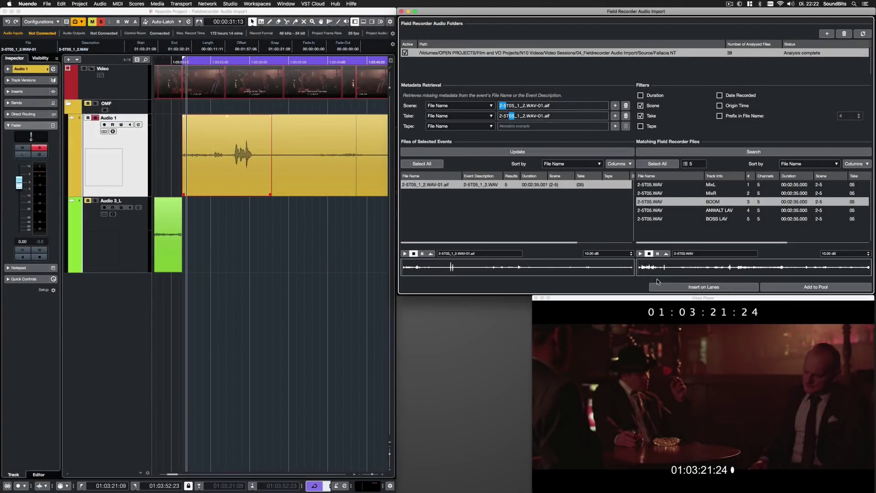
Insert the BOOM file as Lane 2 under Audio 1, make it the active take, and clear the Take filter.
{"action": "left_click", "coordinate": [675, 286]}
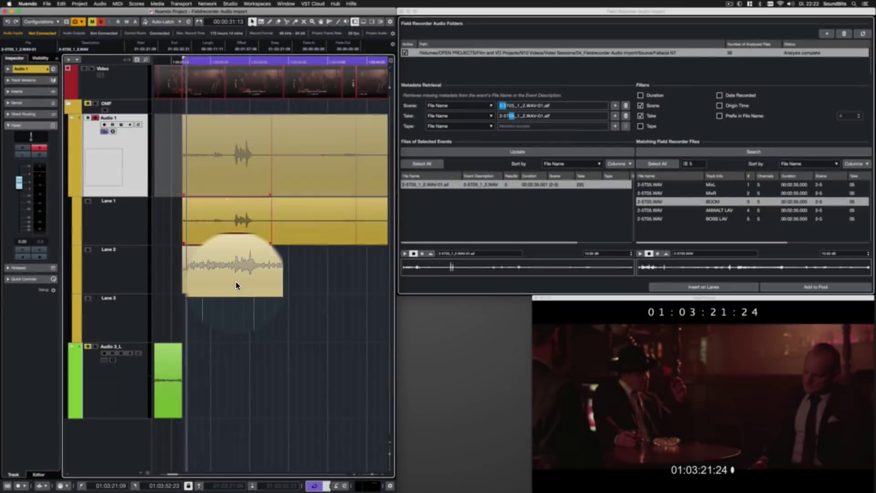
{"action": "left_click", "coordinate": [321, 22]}
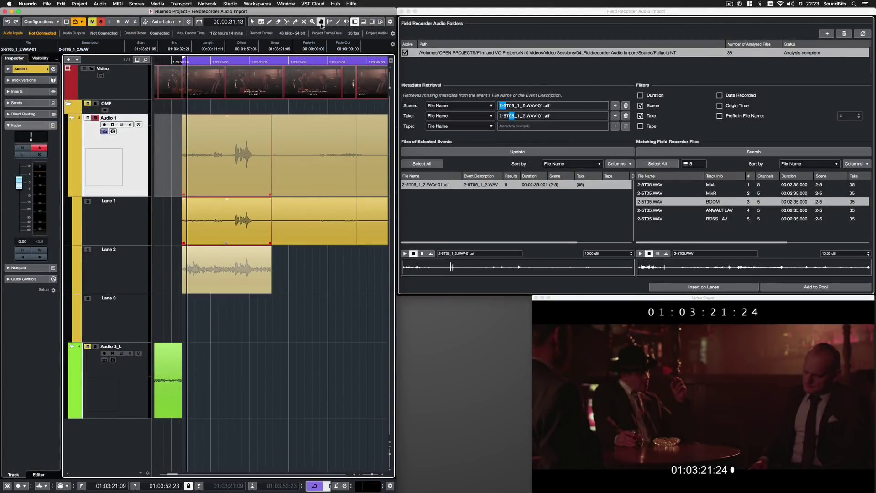
{"action": "left_click", "coordinate": [229, 269]}
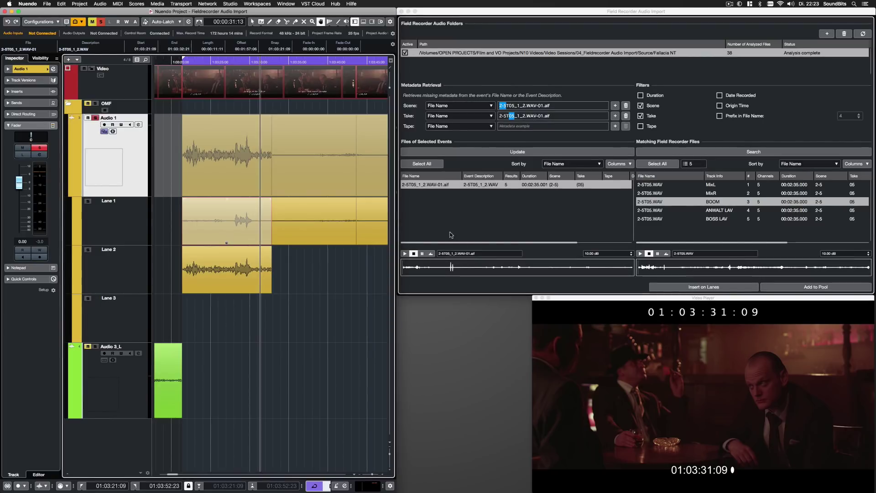
{"action": "left_click", "coordinate": [641, 116]}
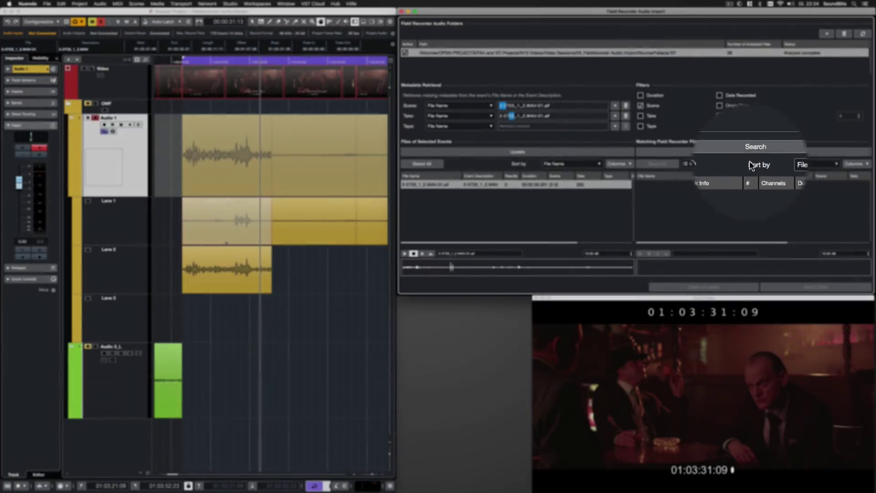
Search matches across all scene 2-5 takes and preview the BOOM files of takes 01, 03 and 06.
{"action": "left_click", "coordinate": [751, 152]}
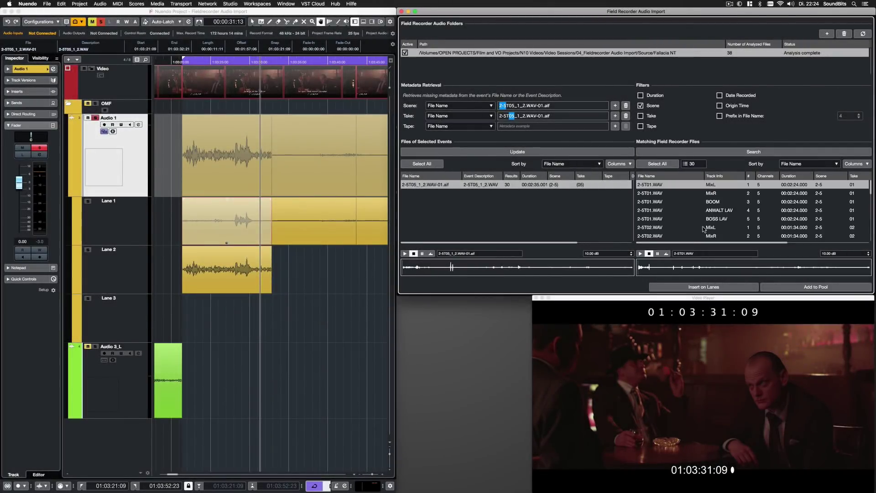
{"action": "left_click", "coordinate": [688, 203]}
{"action": "left_click", "coordinate": [798, 270]}
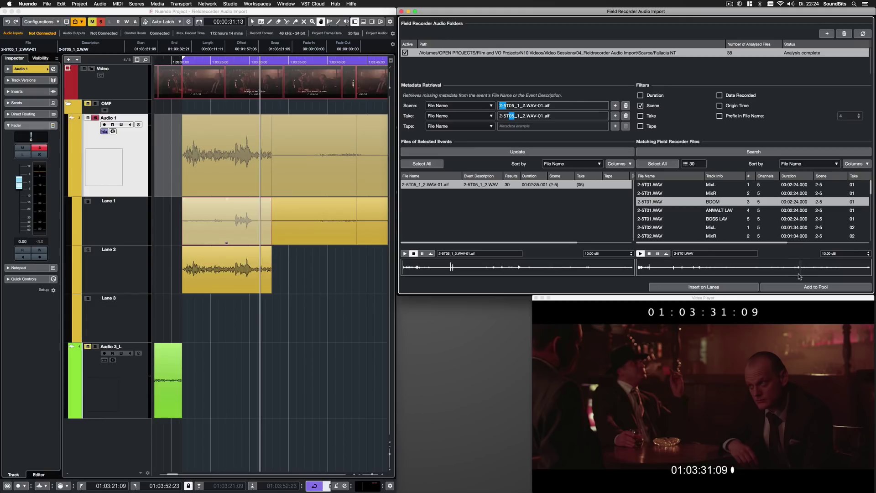
{"action": "key", "text": "Down"}
{"action": "key", "text": "Down"}
{"action": "key", "text": "Down"}
{"action": "key", "text": "Down"}
{"action": "key", "text": "Down"}
{"action": "key", "text": "Down"}
{"action": "key", "text": "Down"}
{"action": "key", "text": "Down"}
{"action": "key", "text": "Down"}
{"action": "key", "text": "Down"}
{"action": "left_click", "coordinate": [762, 269]}
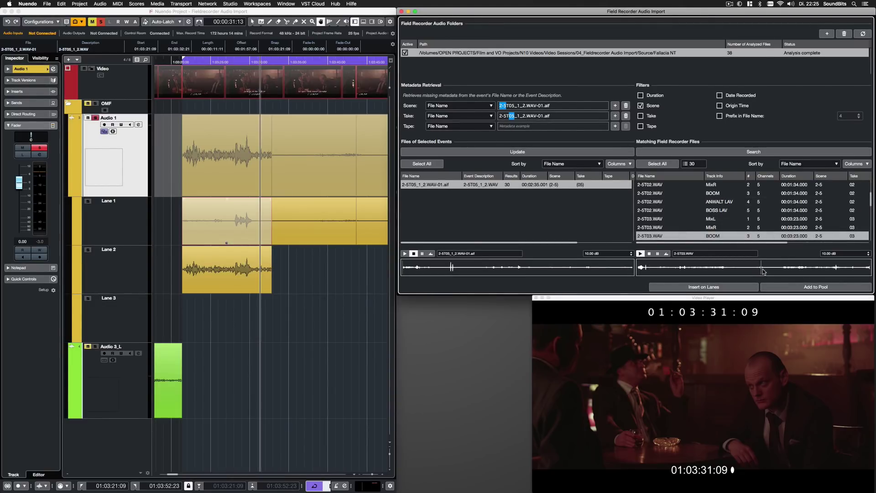
{"action": "key", "text": "Down"}
{"action": "key", "text": "Down"}
{"action": "key", "text": "Down"}
{"action": "key", "text": "Down"}
{"action": "key", "text": "Down"}
{"action": "key", "text": "Down"}
{"action": "key", "text": "Down"}
{"action": "key", "text": "Down"}
{"action": "key", "text": "Down"}
{"action": "key", "text": "Down"}
{"action": "key", "text": "Down"}
{"action": "key", "text": "Down"}
{"action": "key", "text": "Down"}
{"action": "key", "text": "Down"}
{"action": "key", "text": "Down"}
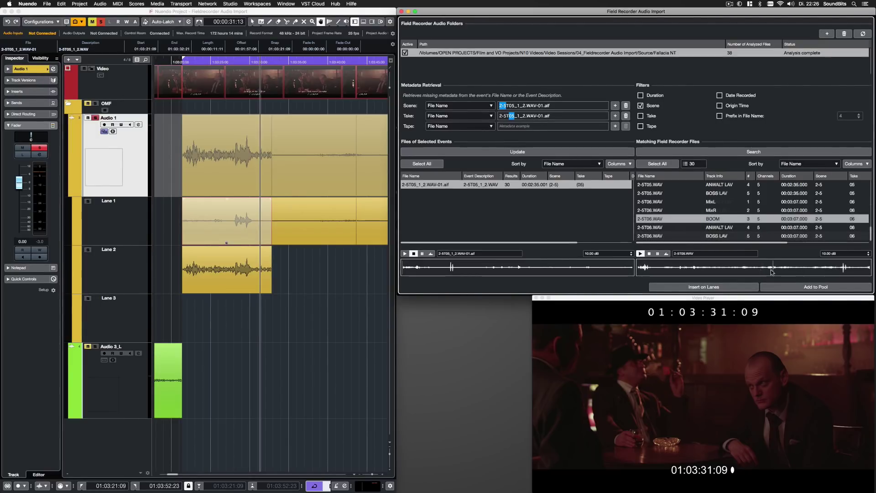
{"action": "left_click", "coordinate": [773, 269]}
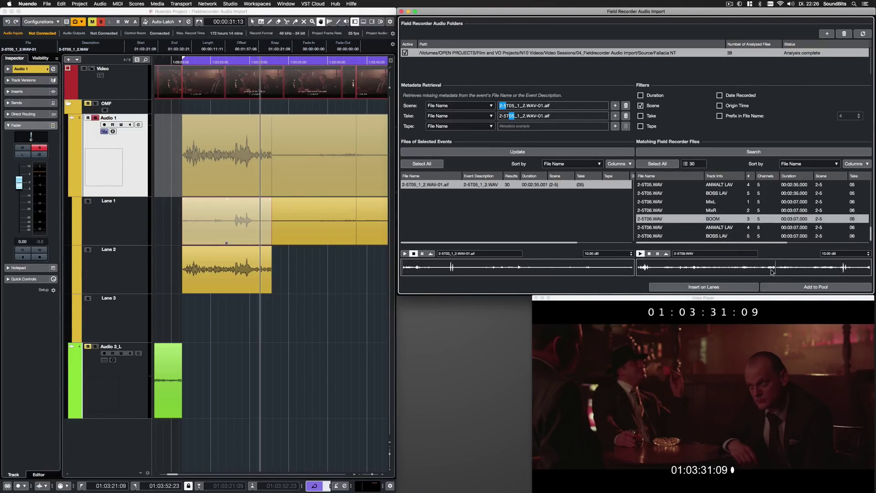
Insert the 2-5T03 BOOM match onto lanes under Audio 1 and select Lanes 3 to 5.
{"action": "scroll", "coordinate": [703, 223], "scroll_direction": "up", "scroll_amount": 3}
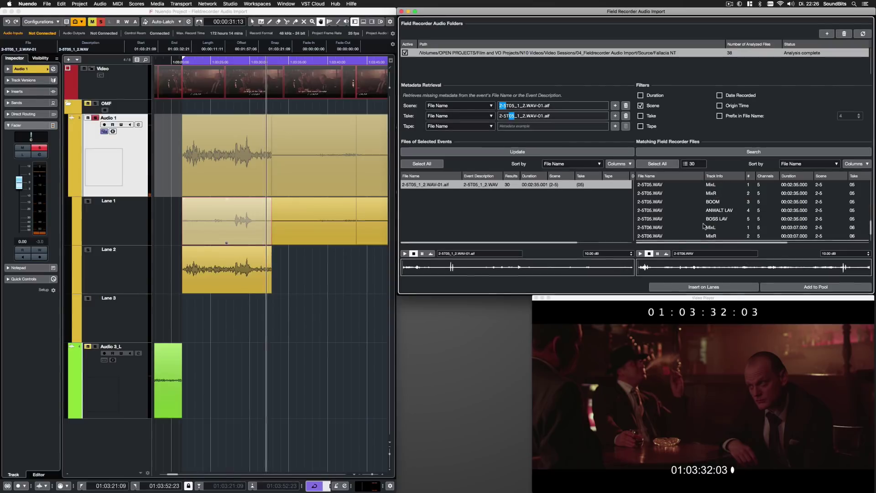
{"action": "left_click", "coordinate": [712, 202]}
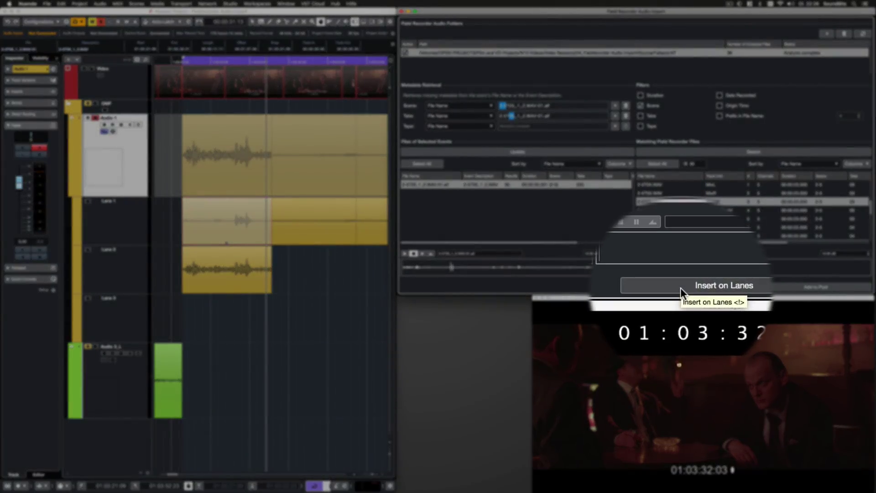
{"action": "left_click", "coordinate": [681, 286]}
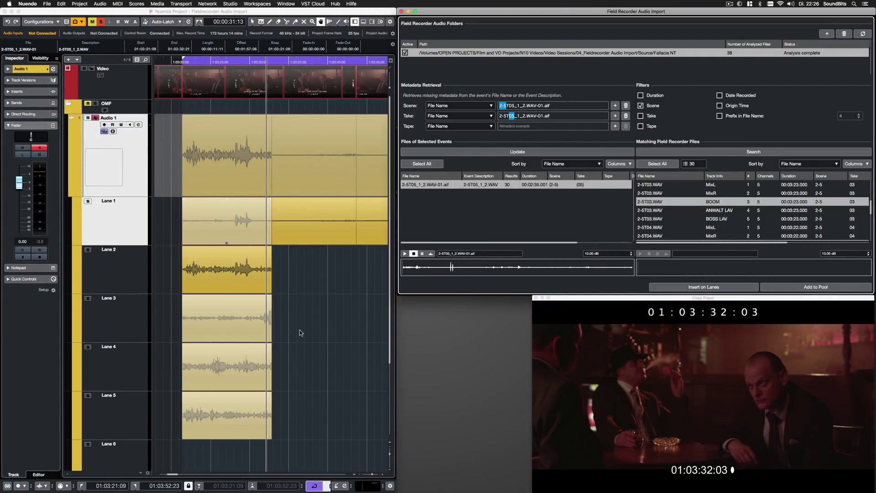
{"action": "left_click", "coordinate": [131, 331]}
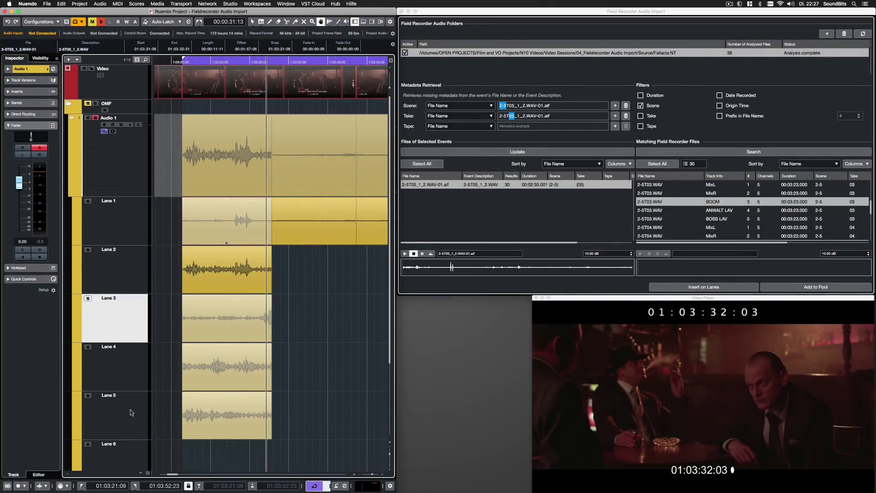
{"action": "left_click", "coordinate": [129, 415], "text": "shift"}
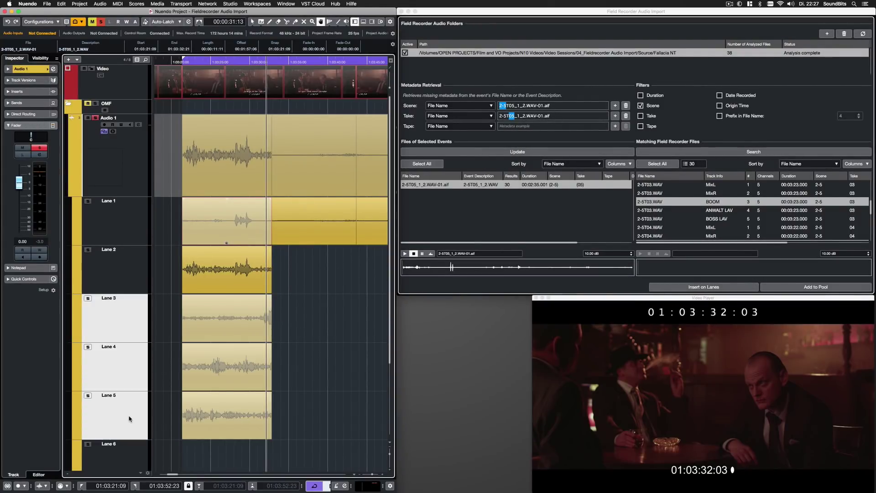
Convert Lanes 3–5 into separate tracks Audio 1 - 3, 1 - 4 and 1 - 5.
{"action": "right_click", "coordinate": [124, 327]}
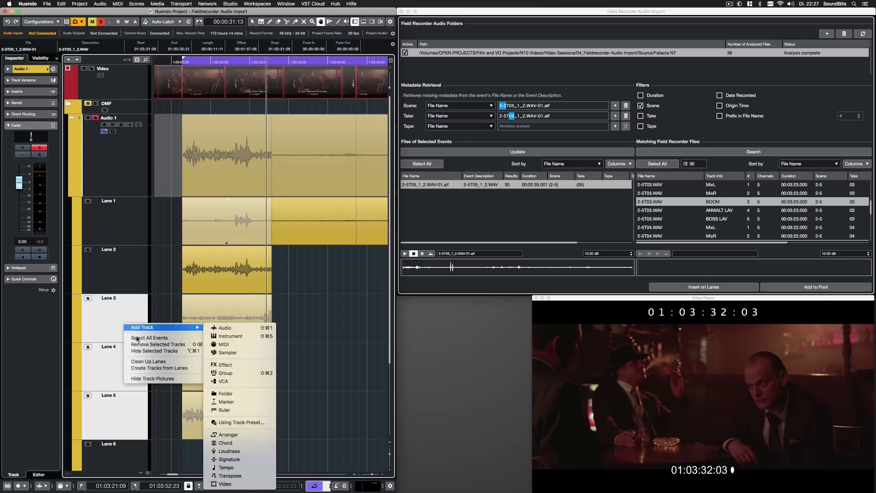
{"action": "left_click", "coordinate": [182, 373]}
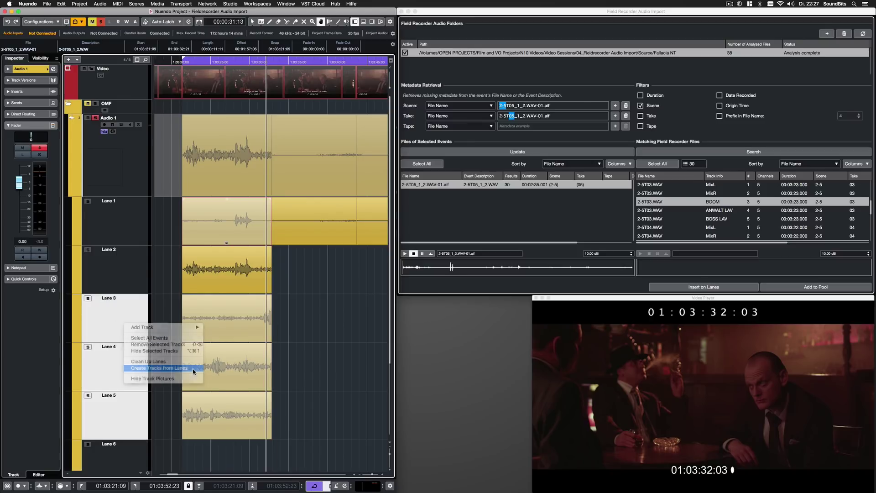
{"action": "key", "text": "1"}
{"action": "left_click_drag", "start_coordinate": [297, 270], "coordinate": [239, 401]}
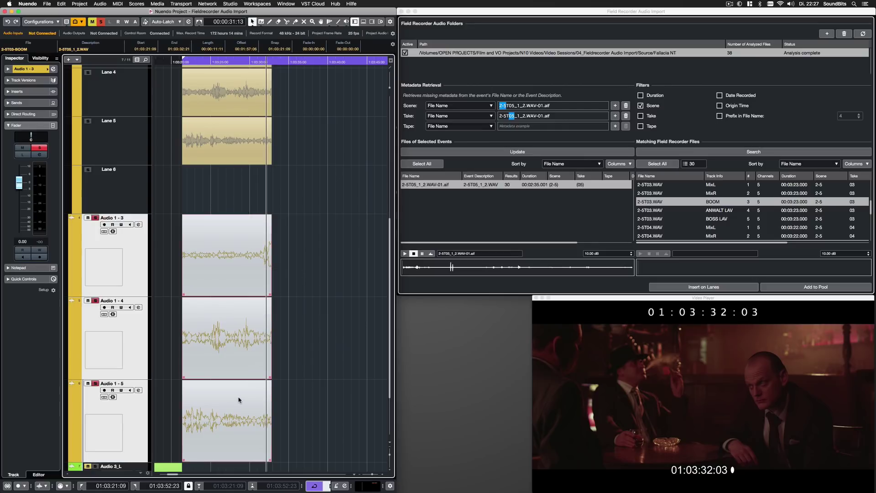
Clean up the leftover lanes on Audio 1 and zoom onto the Audio 1 - 3 event.
{"action": "scroll", "coordinate": [288, 253], "scroll_direction": "up", "scroll_amount": 5}
{"action": "left_click_drag", "start_coordinate": [286, 212], "coordinate": [188, 315]}
{"action": "right_click", "coordinate": [139, 340]}
{"action": "left_click", "coordinate": [144, 353]}
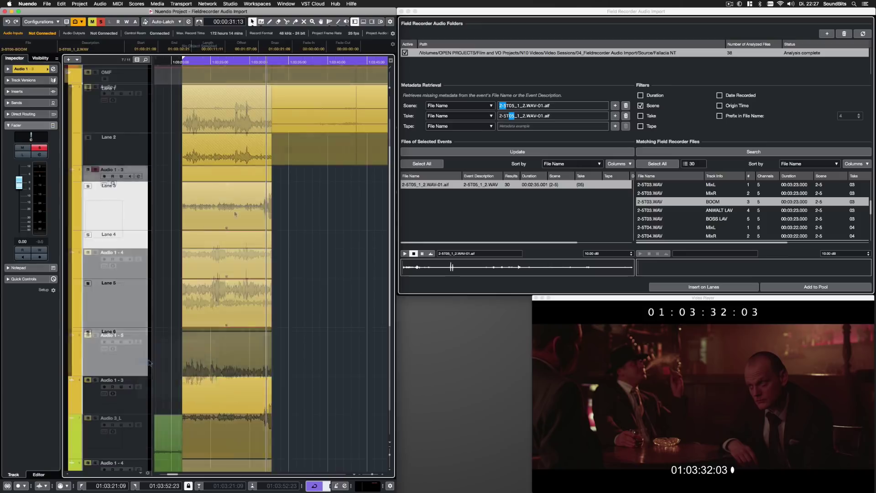
{"action": "left_click", "coordinate": [234, 211]}
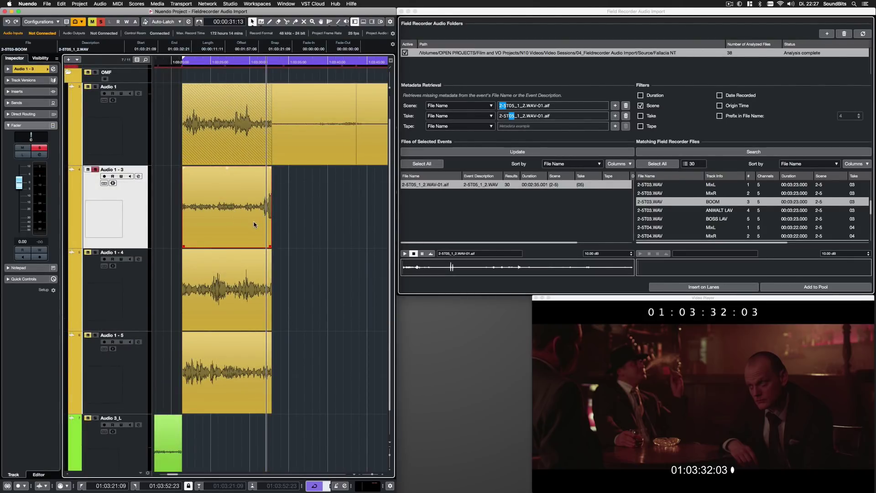
{"action": "key", "text": "space"}
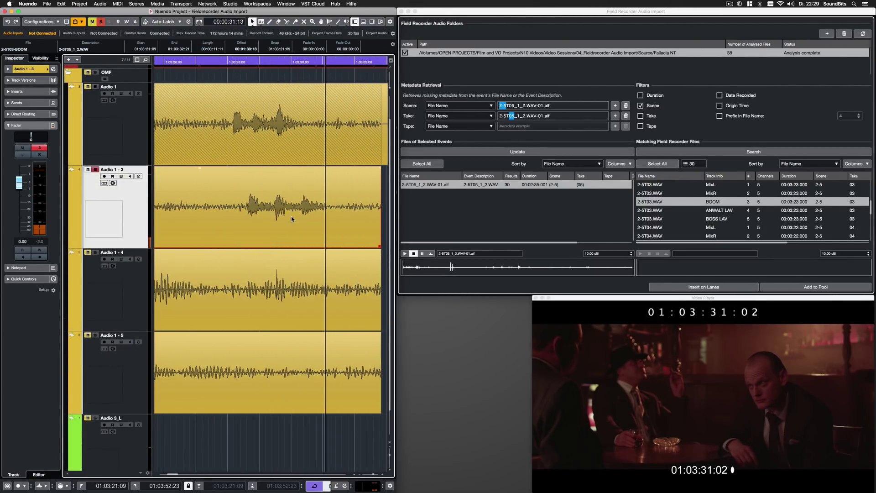
Slip the audio inside the Audio 1 - 3, 1 - 4 and 1 - 5 events to roughly match the dialogue.
{"action": "left_click_drag", "start_coordinate": [293, 219], "coordinate": [275, 221]}
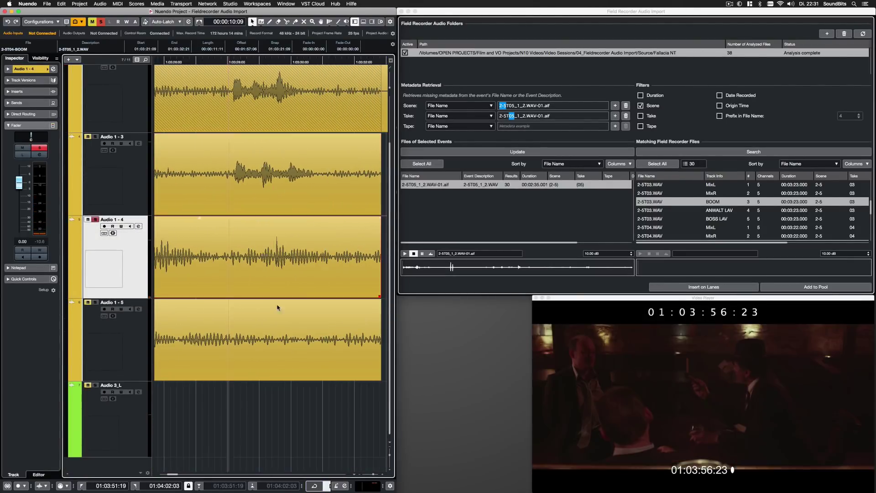
{"action": "left_click_drag", "start_coordinate": [276, 274], "coordinate": [324, 273]}
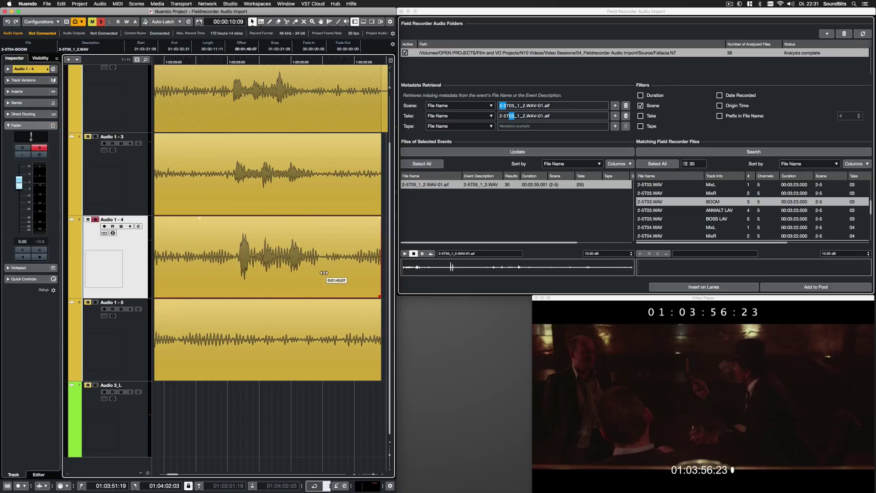
{"action": "left_click_drag", "start_coordinate": [324, 340], "coordinate": [271, 344]}
Zoom out and select the dialogue event on Audio 1.
{"action": "key", "text": "g"}
{"action": "key", "text": "g"}
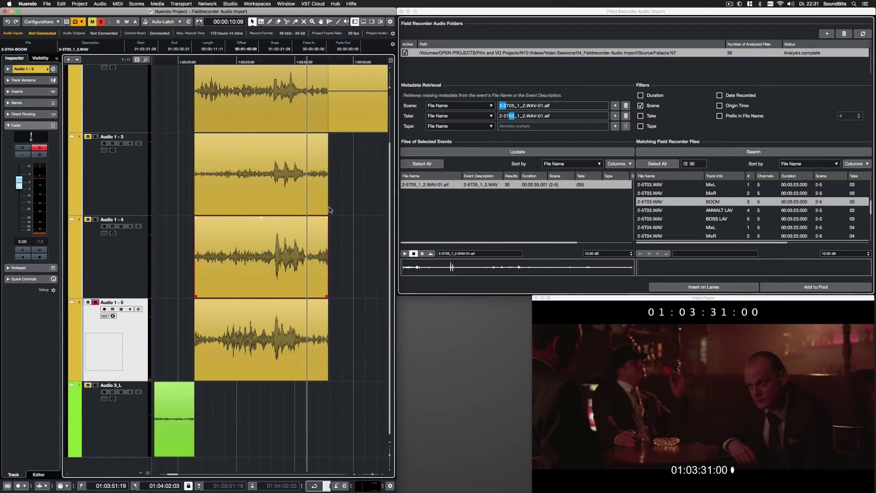
{"action": "scroll", "coordinate": [365, 236], "scroll_direction": "right", "scroll_amount": 2}
{"action": "scroll", "coordinate": [360, 250], "scroll_direction": "up", "scroll_amount": 3}
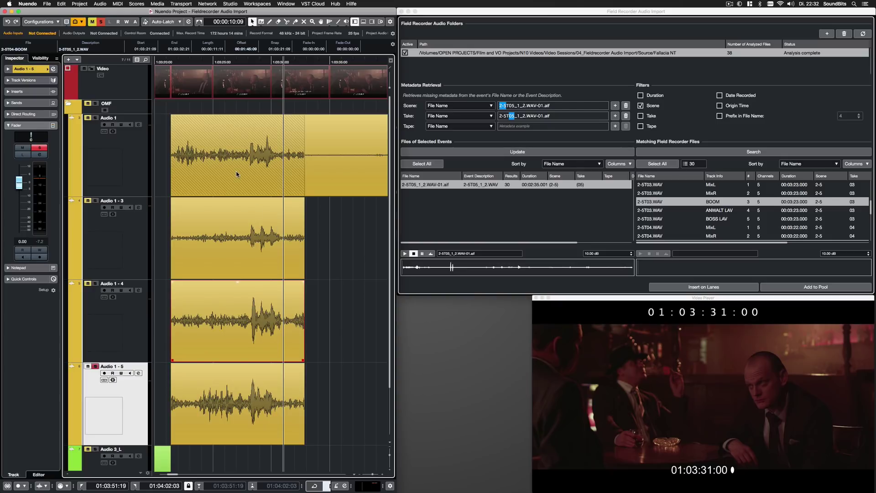
{"action": "left_click", "coordinate": [239, 147]}
{"action": "left_click", "coordinate": [105, 5]}
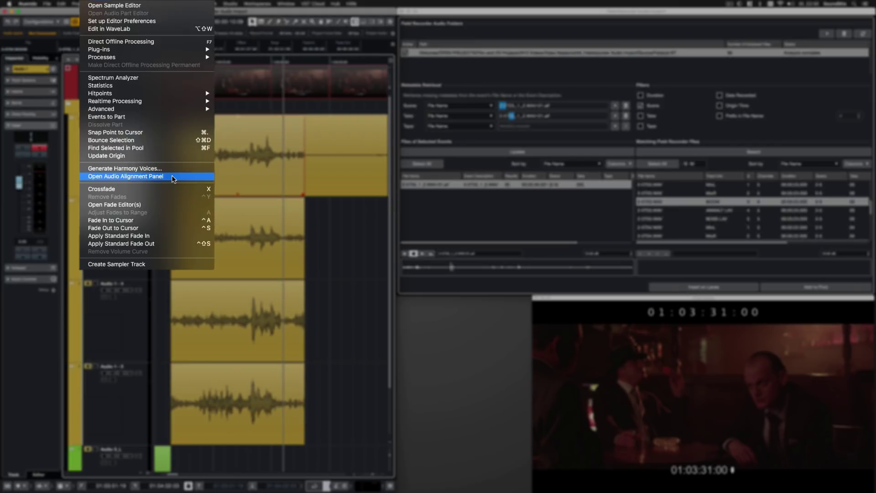
Align BOOM takes 2-5T03, 2-5T04 and 2-5T06 to the 2-5T05-BOOM reference in the Audio Alignment Panel.
{"action": "left_click", "coordinate": [174, 177]}
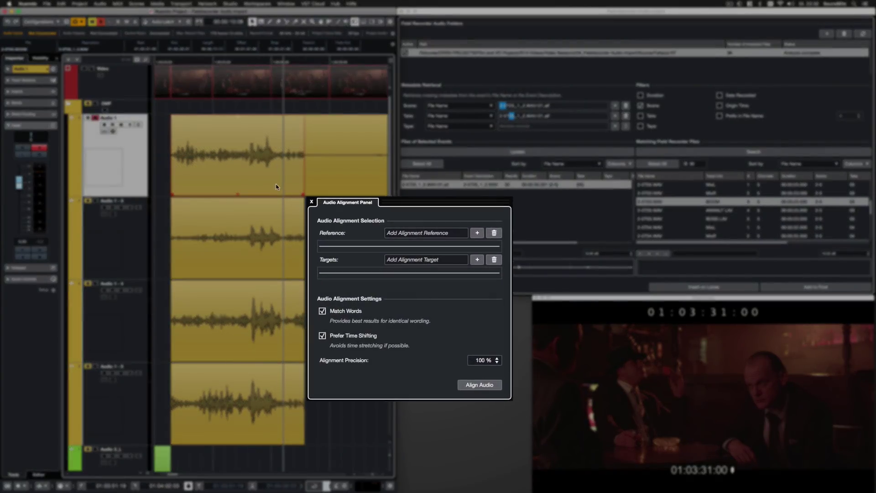
{"action": "left_click", "coordinate": [477, 234]}
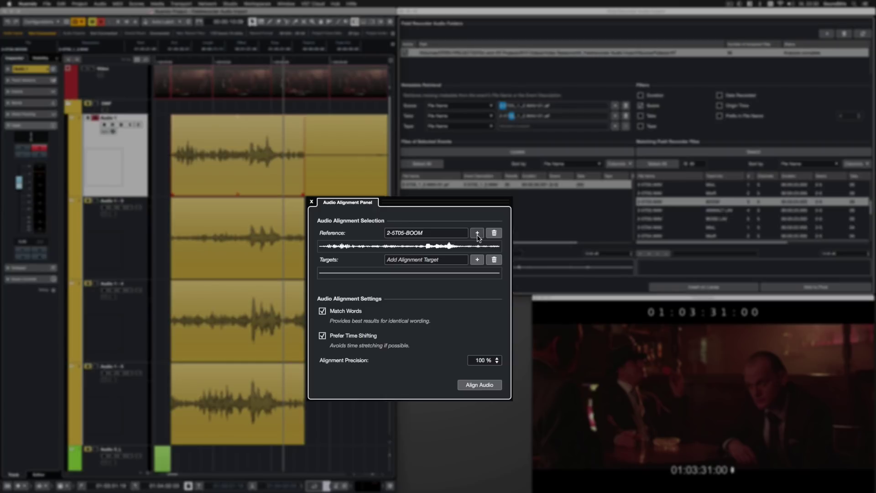
{"action": "left_click", "coordinate": [270, 237]}
{"action": "left_click", "coordinate": [269, 315], "text": "shift"}
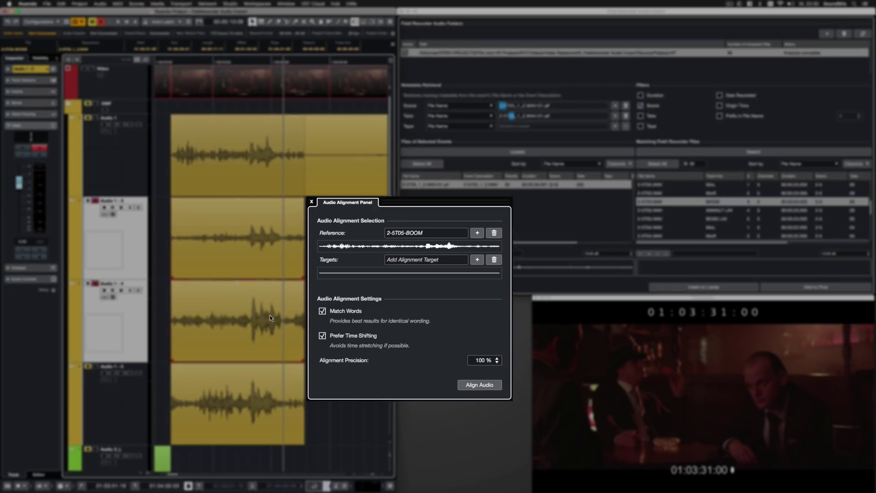
{"action": "left_click", "coordinate": [276, 393], "text": "shift"}
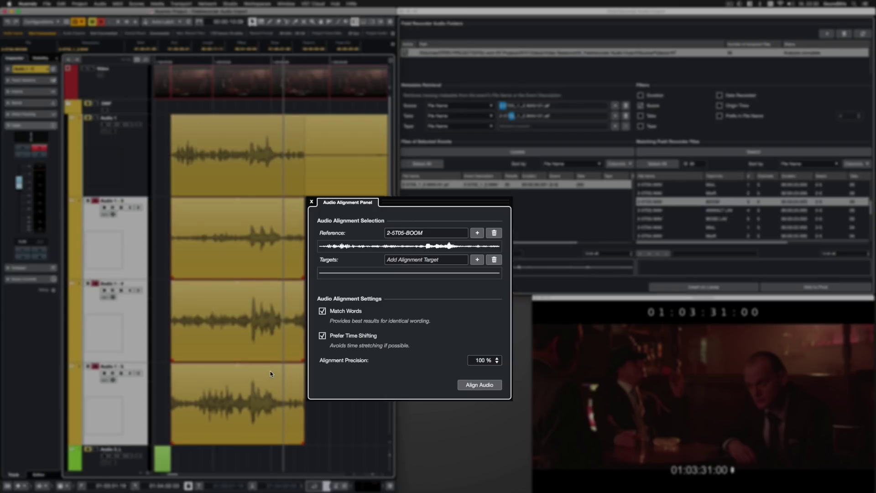
{"action": "left_click", "coordinate": [477, 260]}
{"action": "left_click", "coordinate": [457, 260]}
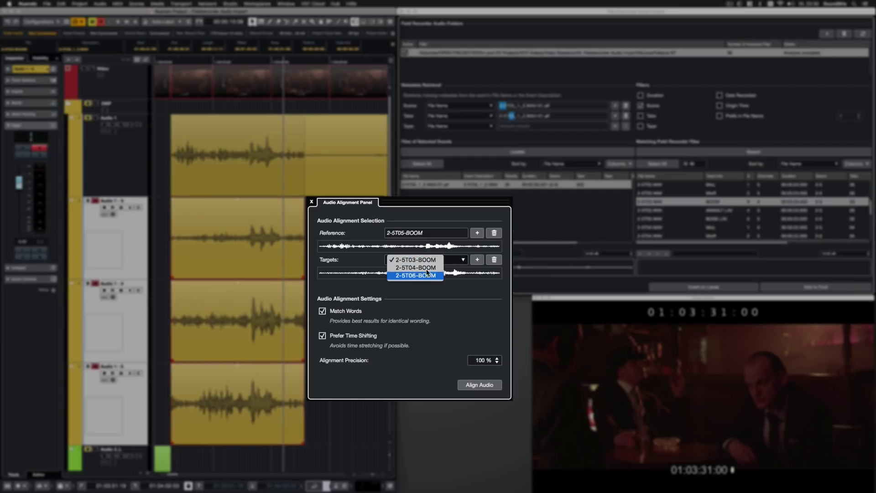
{"action": "left_click", "coordinate": [416, 259]}
{"action": "left_click", "coordinate": [480, 384]}
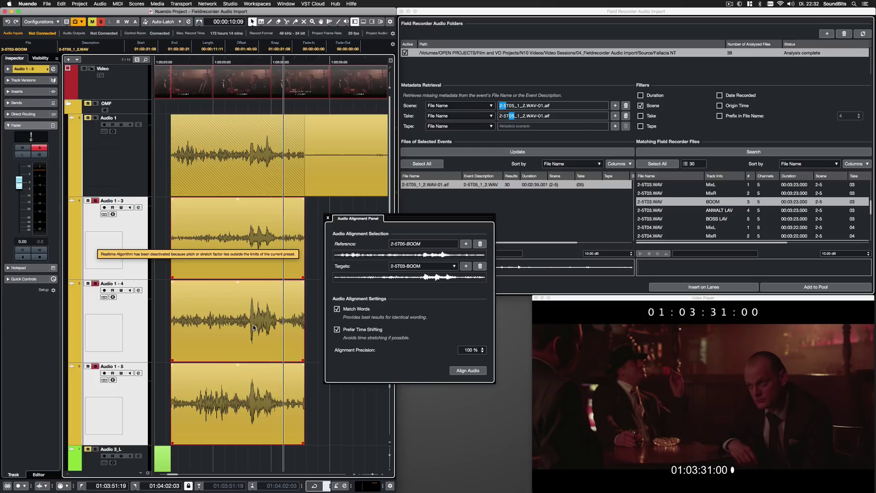
Loop a dialogue passage on Audio 1, then move the range down through Audio 1 - 3, 1 - 4 and 1 - 5.
{"action": "left_click", "coordinate": [328, 218]}
{"action": "left_click_drag", "start_coordinate": [237, 155], "coordinate": [337, 155]}
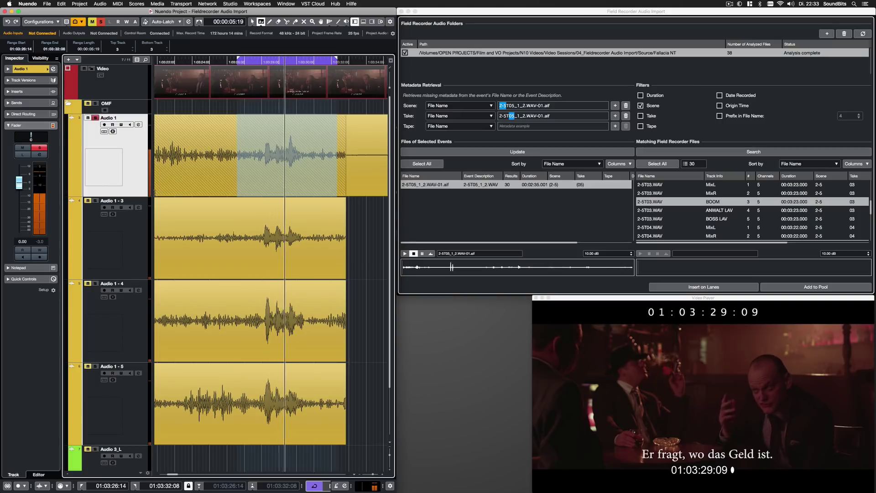
{"action": "left_click", "coordinate": [135, 226]}
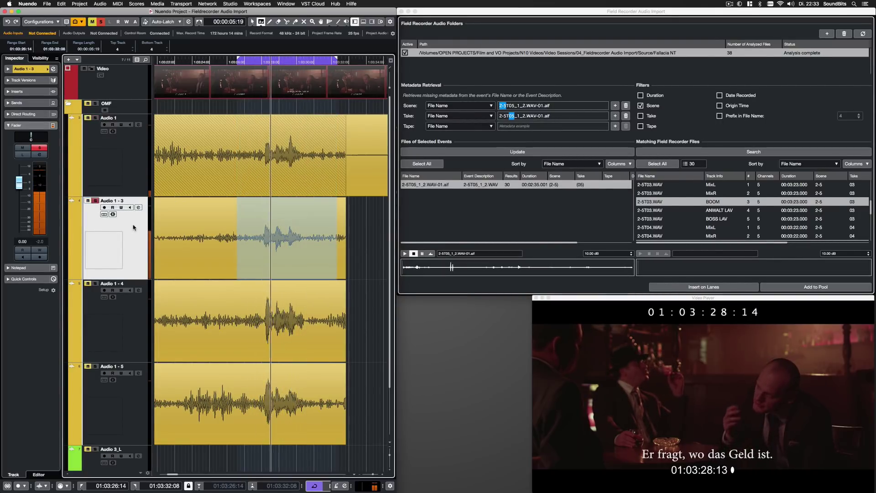
{"action": "key", "text": "Down"}
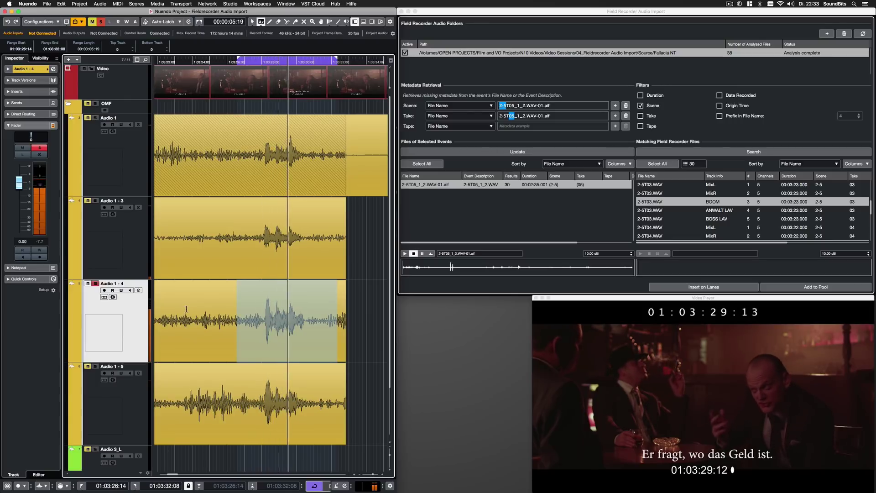
{"action": "key", "text": "Down"}
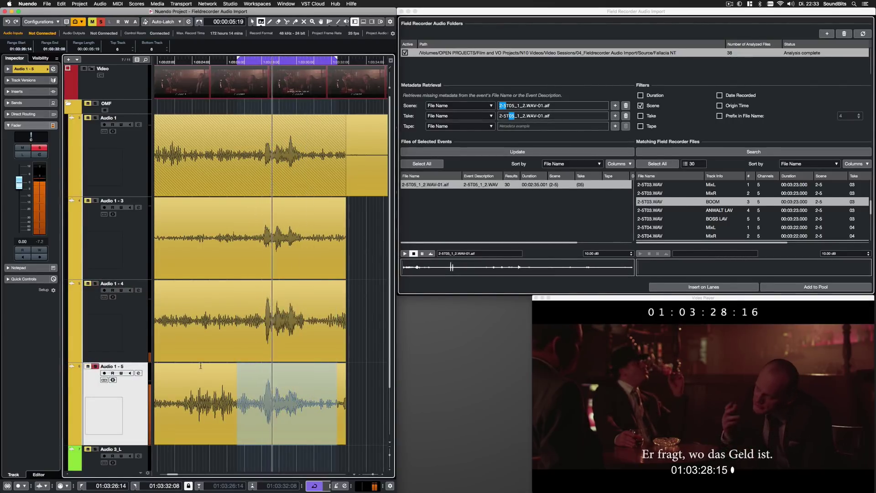